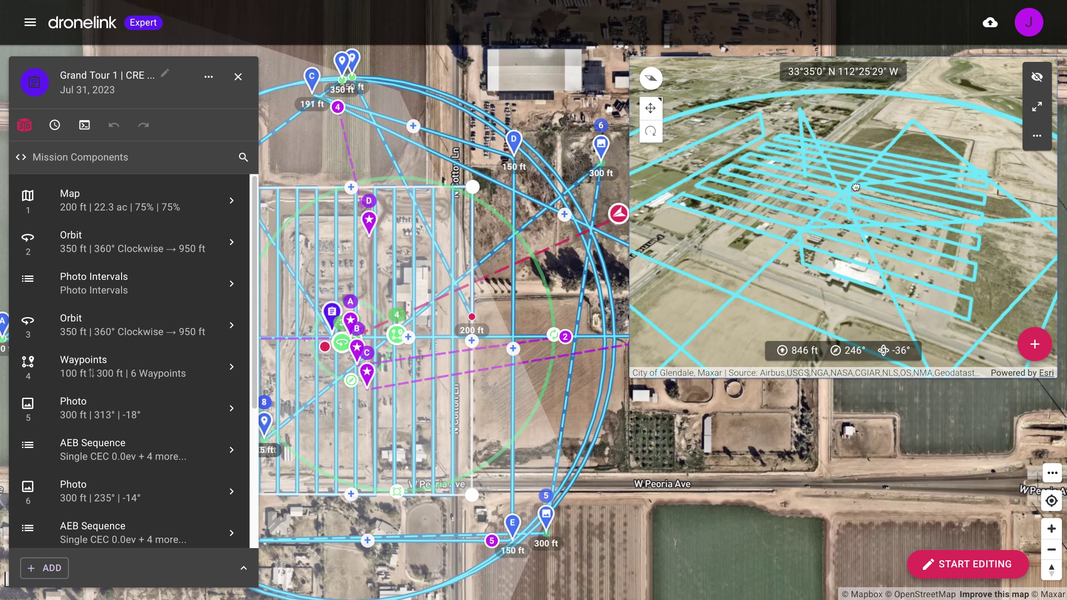
Step: Orbit the 3-D preview around the Commercial Real Estate site to inspect its Map survey
mouse_move(856, 187)
left_mouse_down()
mouse_move(899, 273)
mouse_move(796, 265)
left_mouse_up()
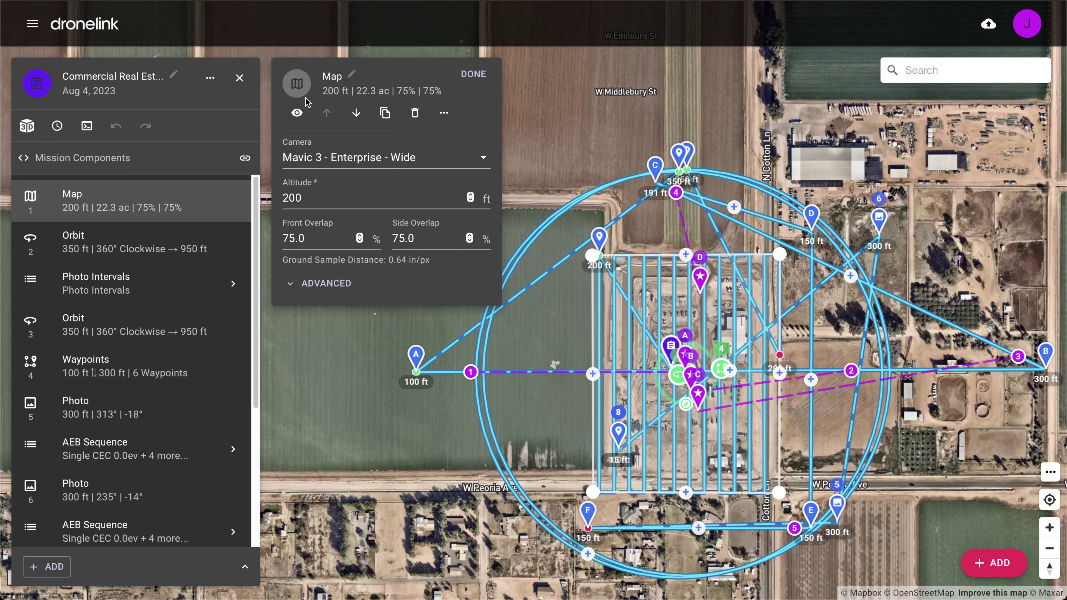
Step: Isolate and review the Map grid, both Orbits, Photo Intervals and the Waypoints path
left_click(298, 117)
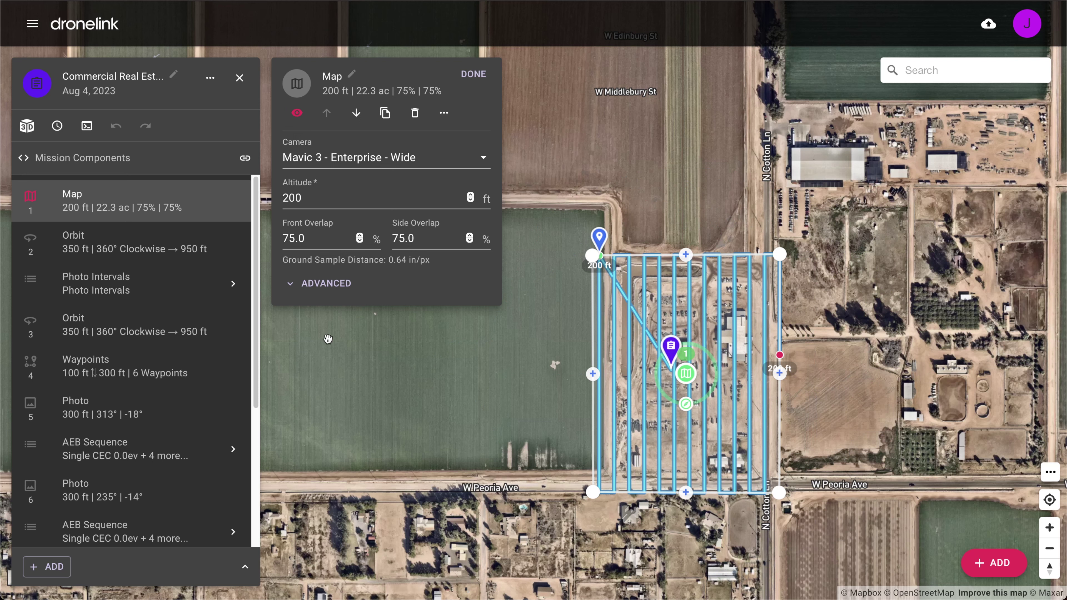
left_click(297, 113)
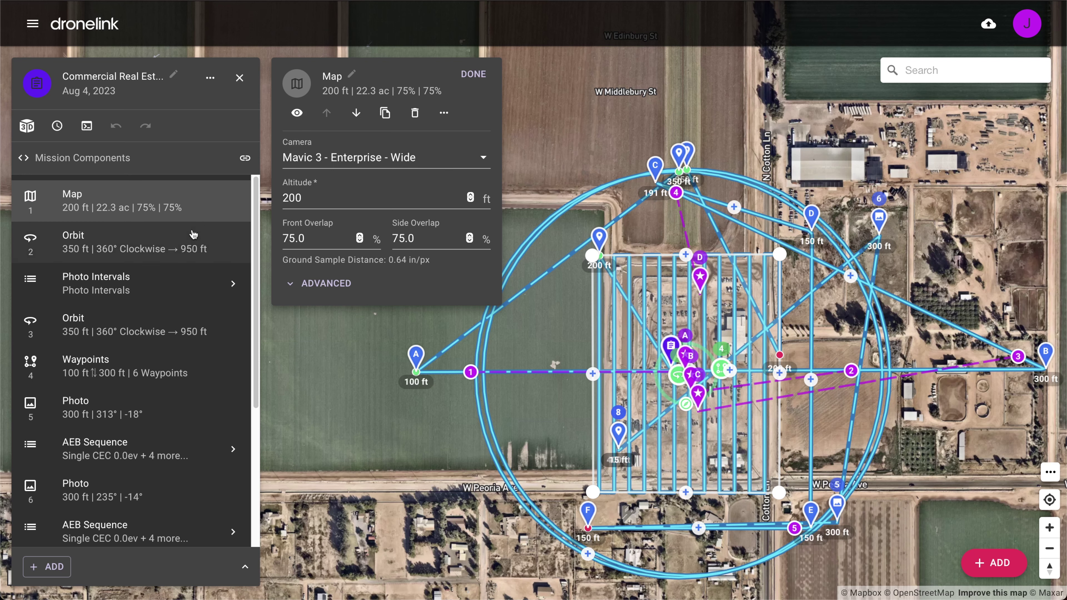
left_click(185, 249)
left_click(297, 113)
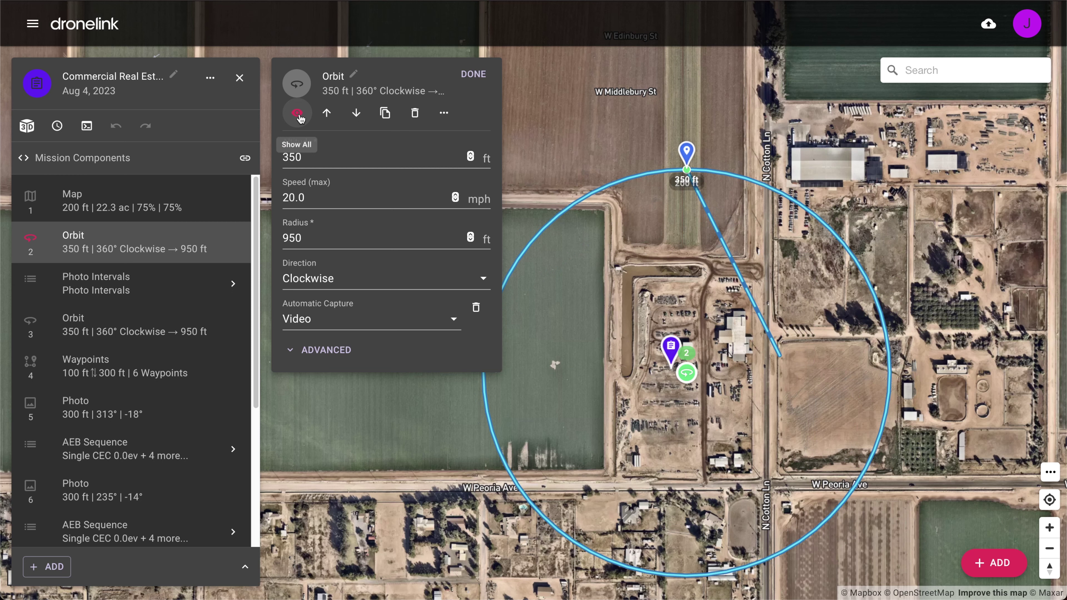
left_click(298, 114)
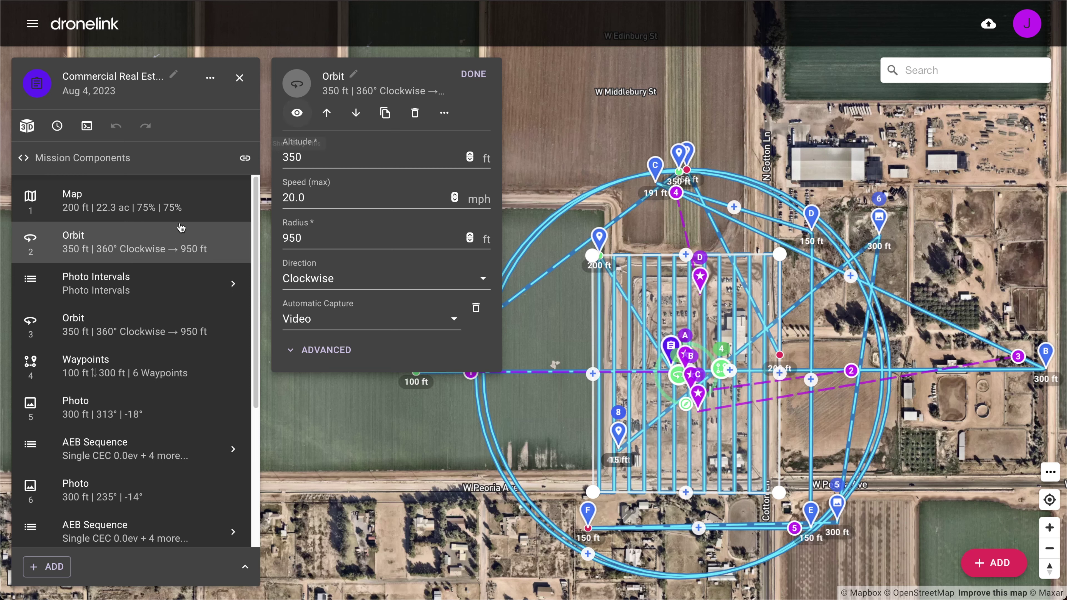
left_click(152, 290)
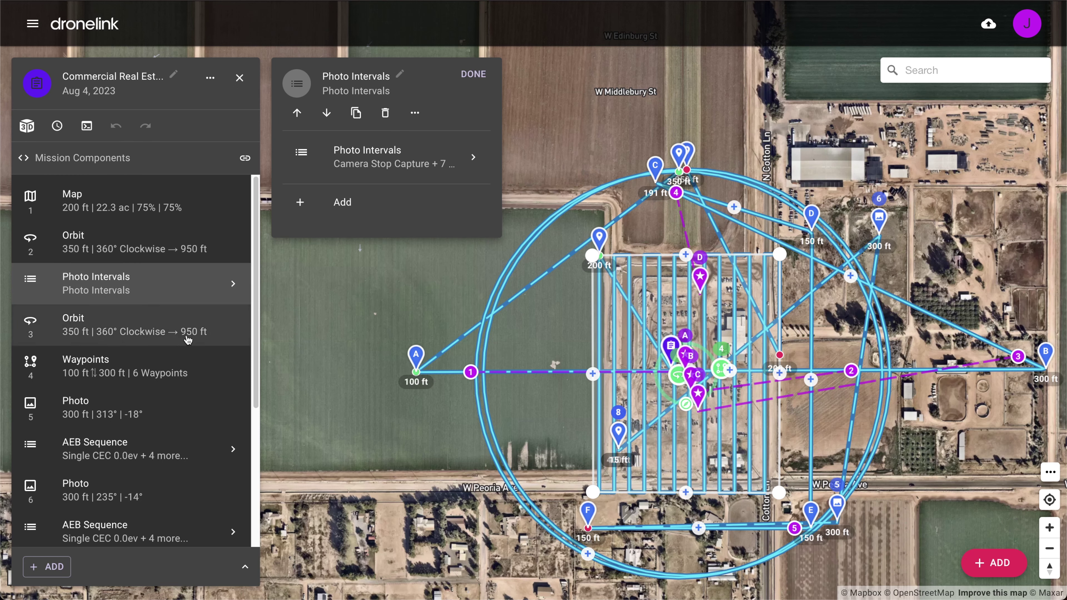
left_click(198, 330)
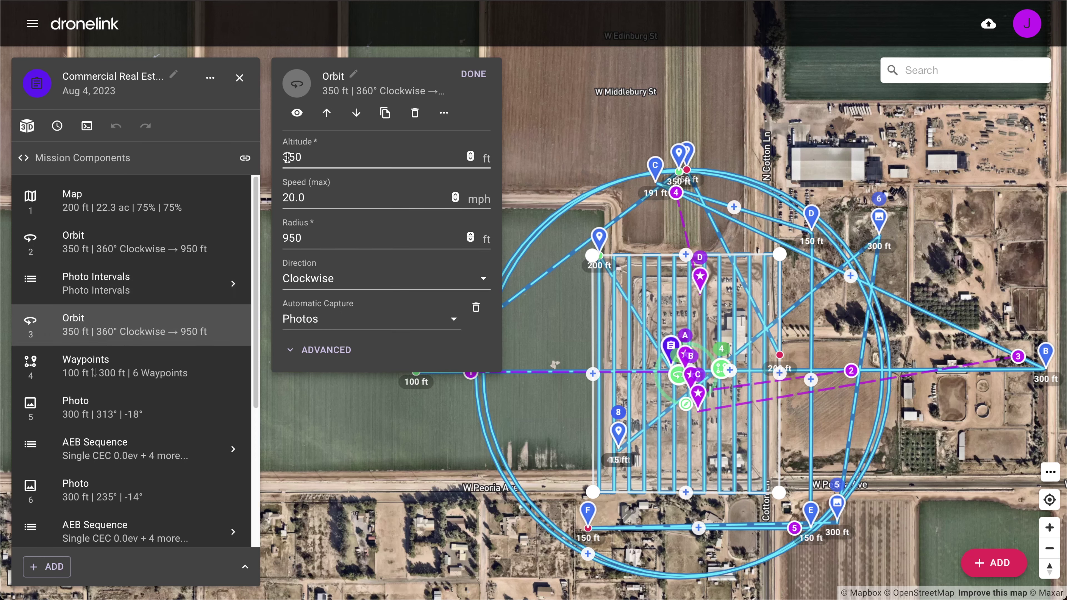
left_click(297, 113)
left_click(297, 112)
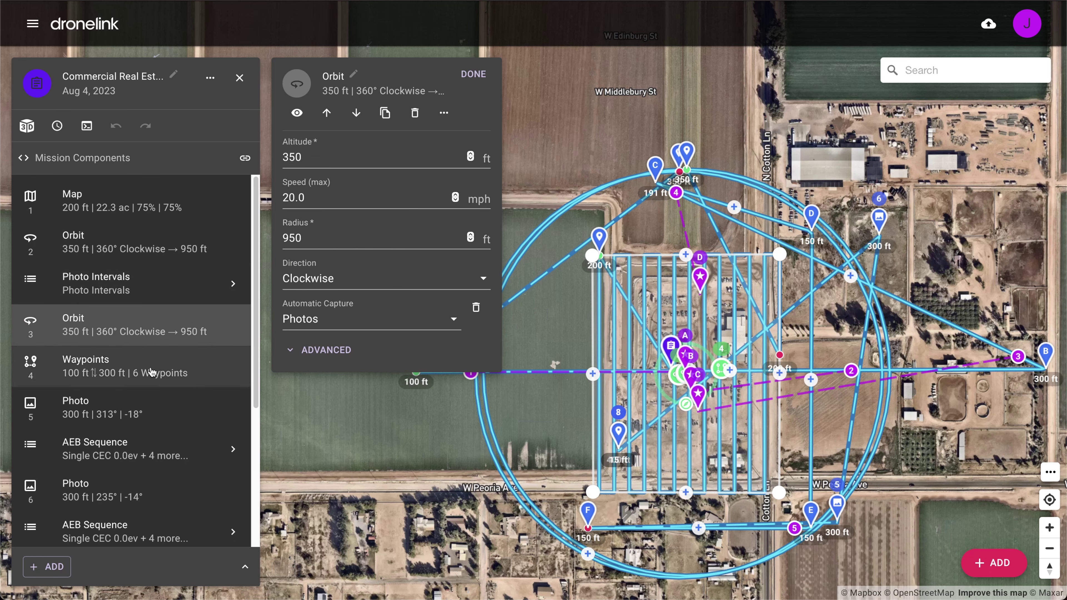
left_click(168, 365)
left_click(294, 114)
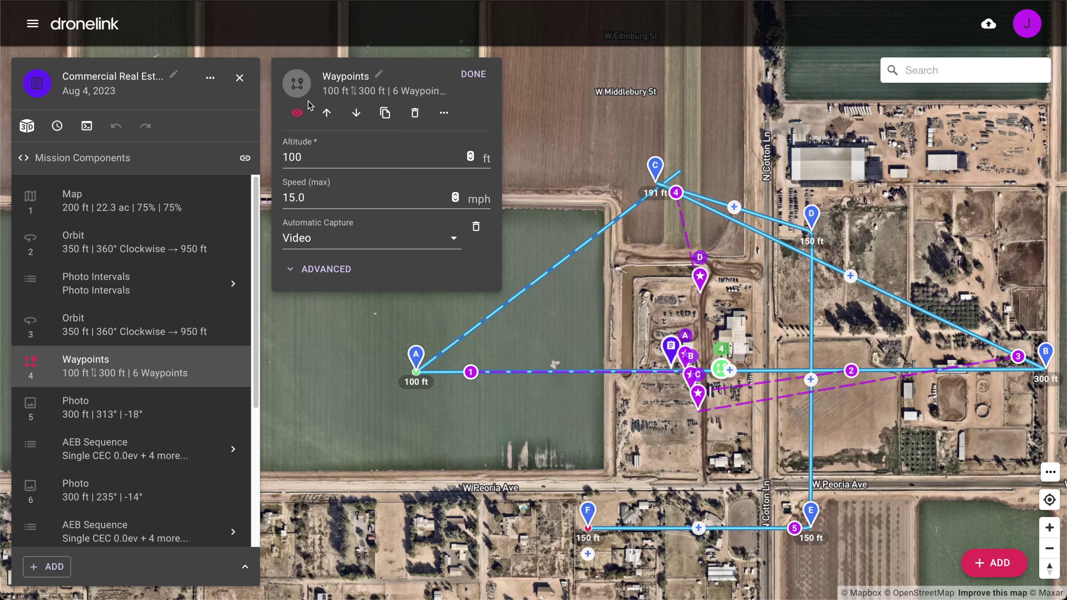
Step: Inspect both Photo shots, both AEB Sequences and checkpoint 7, then preview the simulated flight
left_click(297, 113)
key("Down")
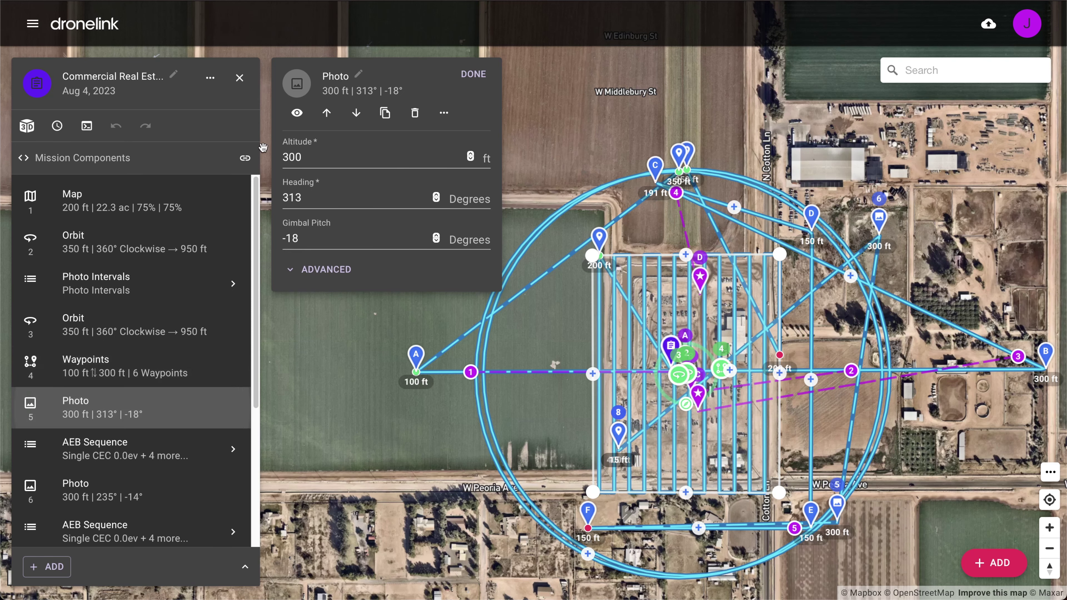
left_click(298, 114)
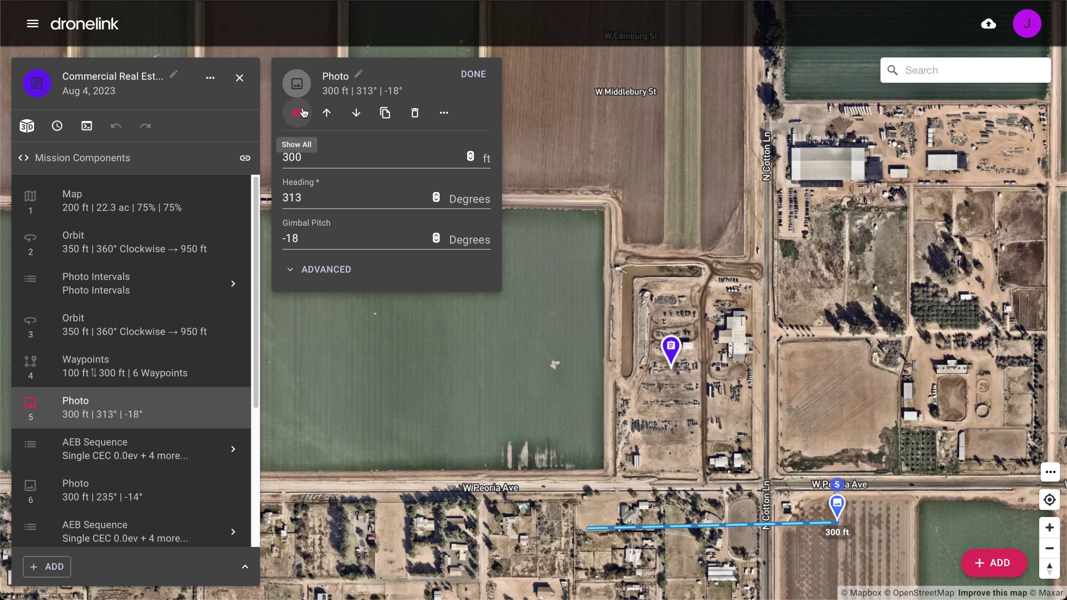
left_click(303, 113)
left_click(152, 446)
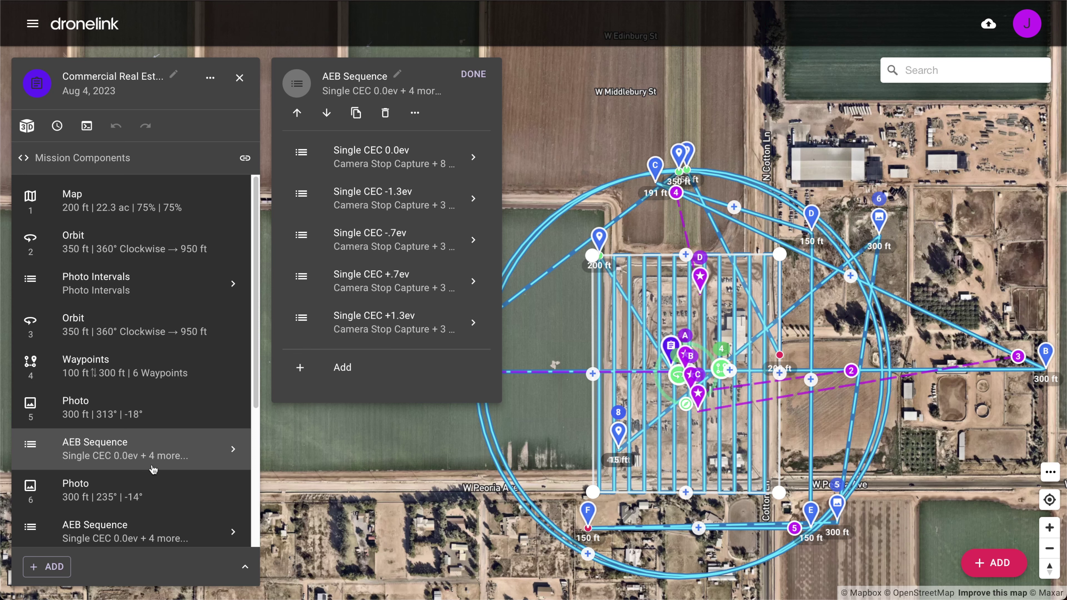
left_click(154, 489)
left_click(299, 114)
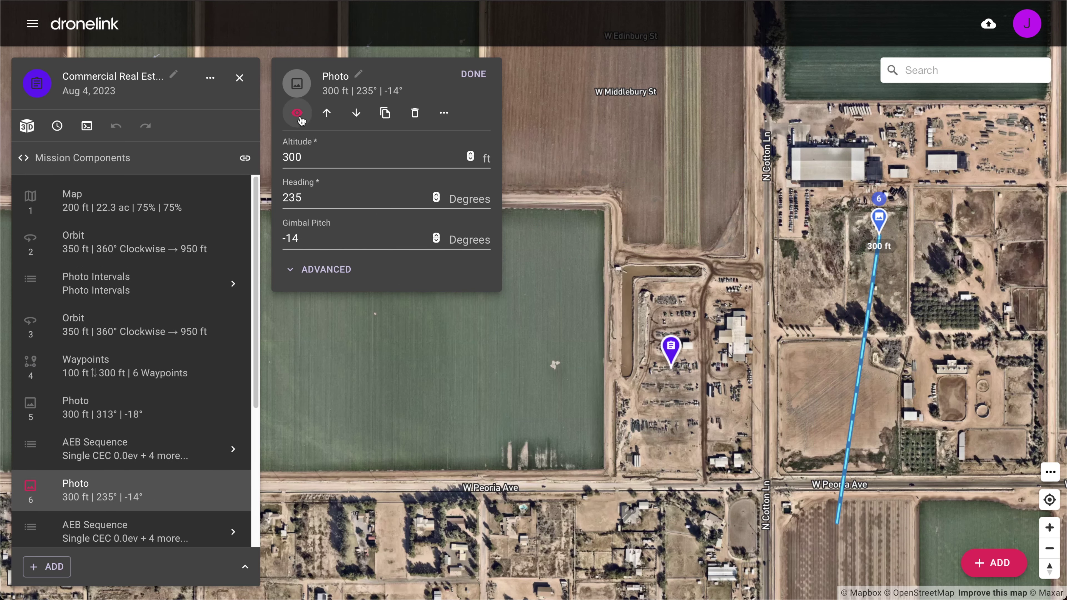
left_click(299, 113)
scroll(139, 387, "down", 5)
left_click(176, 315)
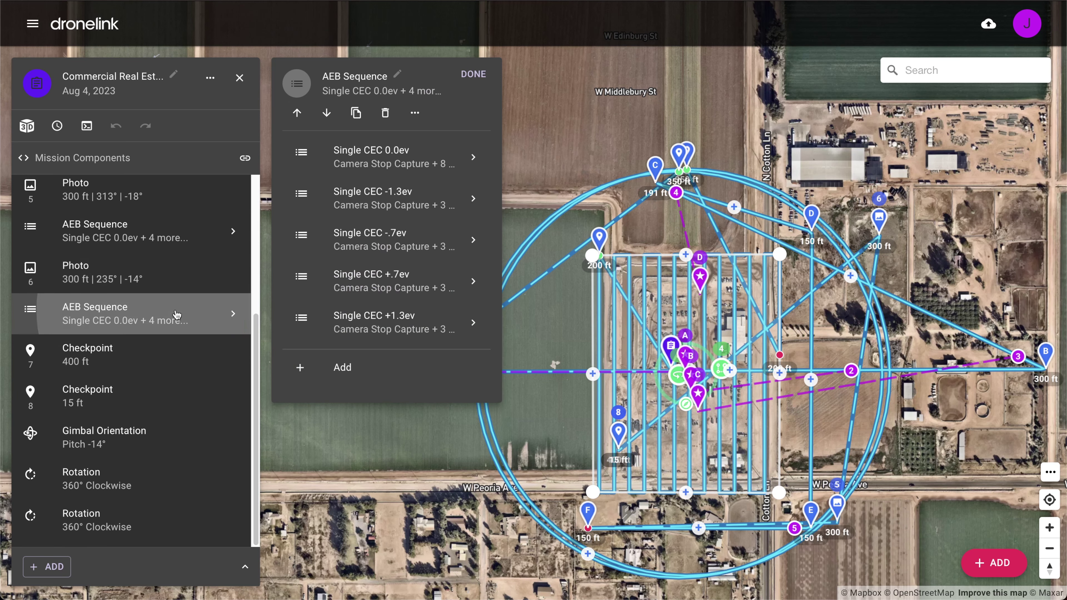
left_click(184, 358)
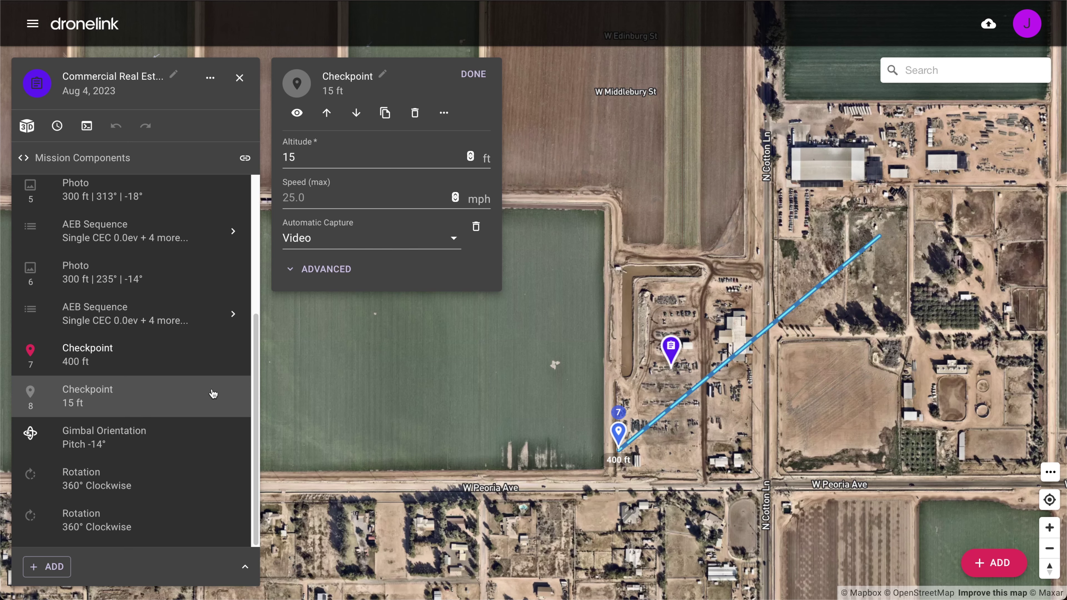
left_click(297, 112)
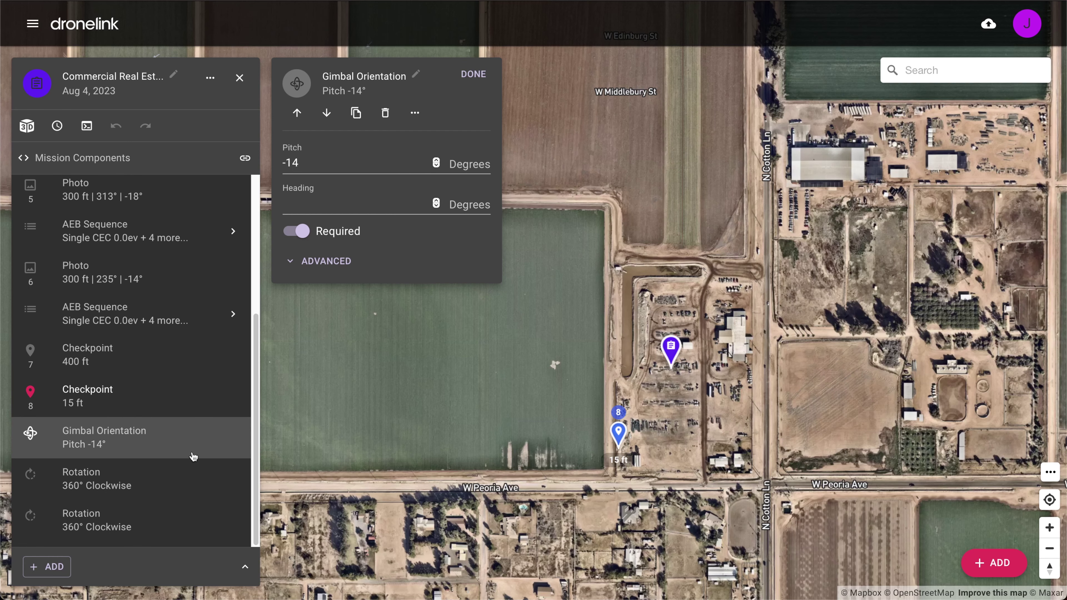
left_click(189, 477)
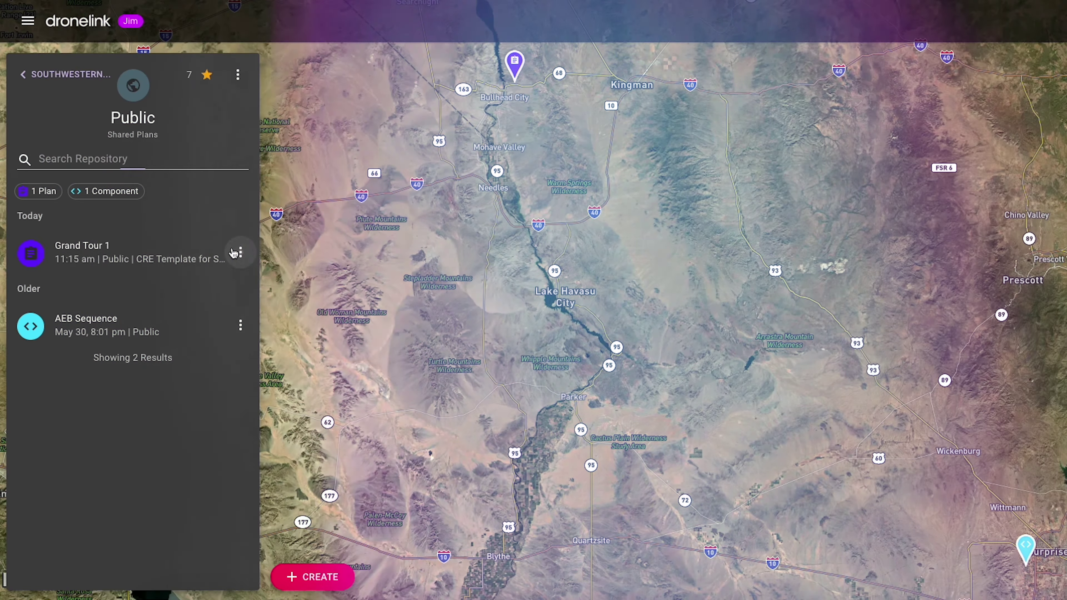
Step: Copy the Grand Tour 1 plan into the CRE Grocery Retail Complex repository
left_click(241, 252)
left_click(284, 260)
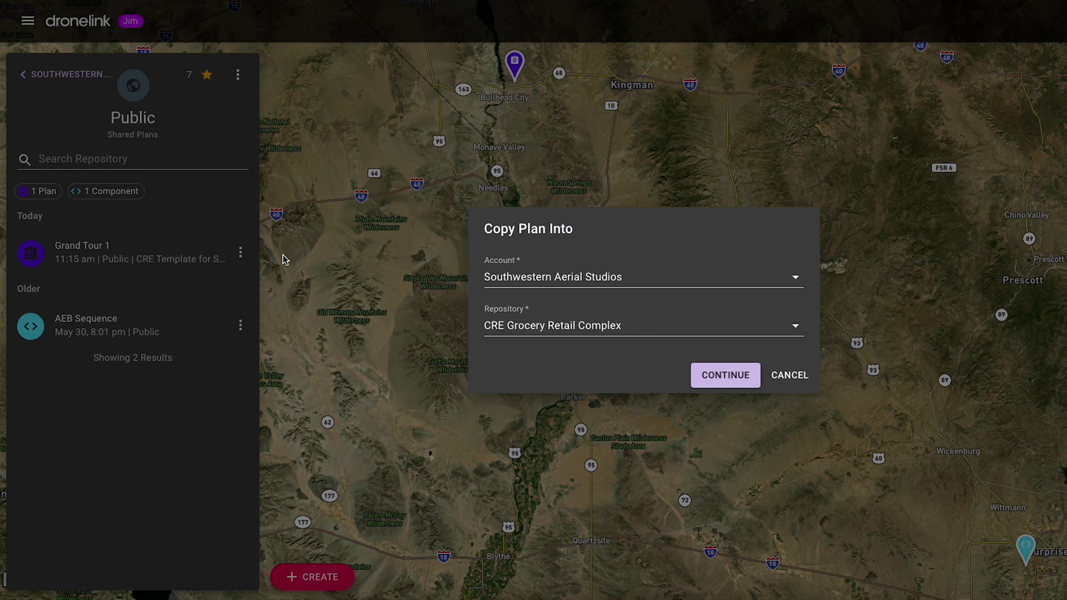
left_click(724, 380)
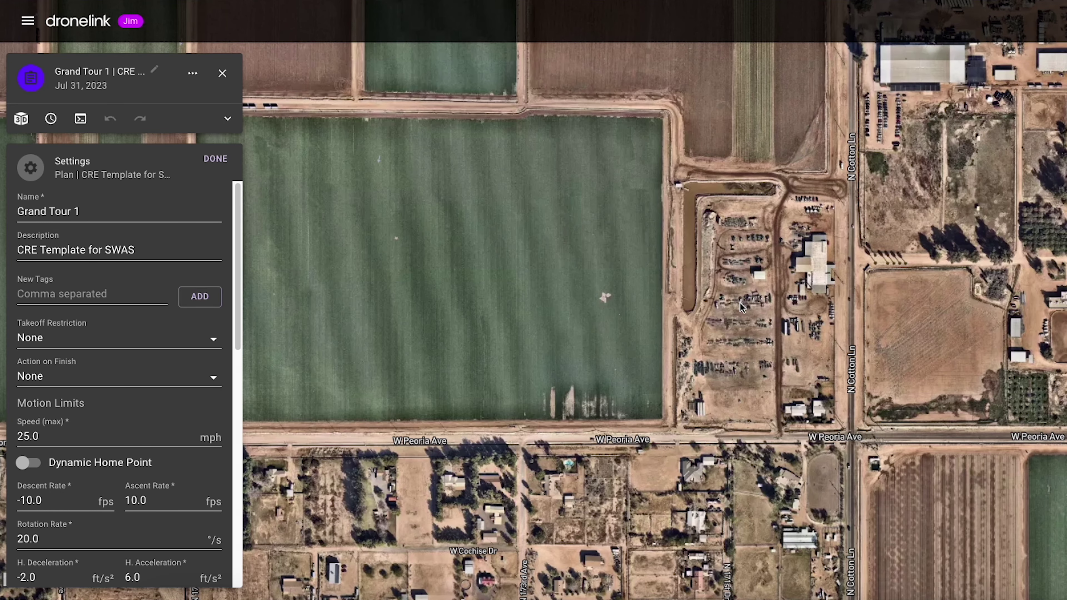
Step: Move all of the plan's components to the new site via Move Reference
left_click(740, 303)
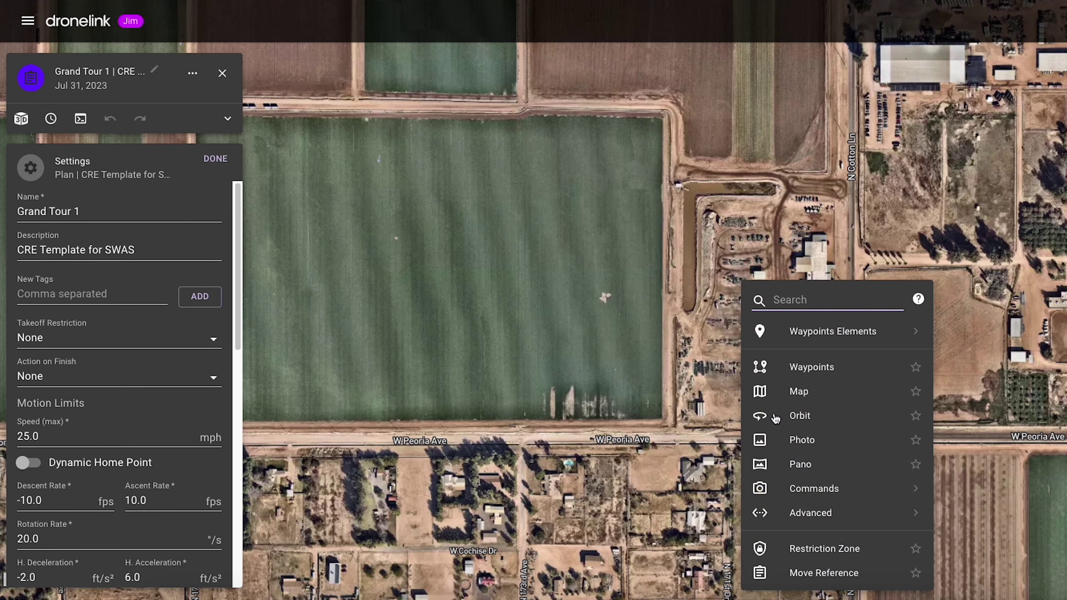
left_click(837, 572)
left_click(565, 325)
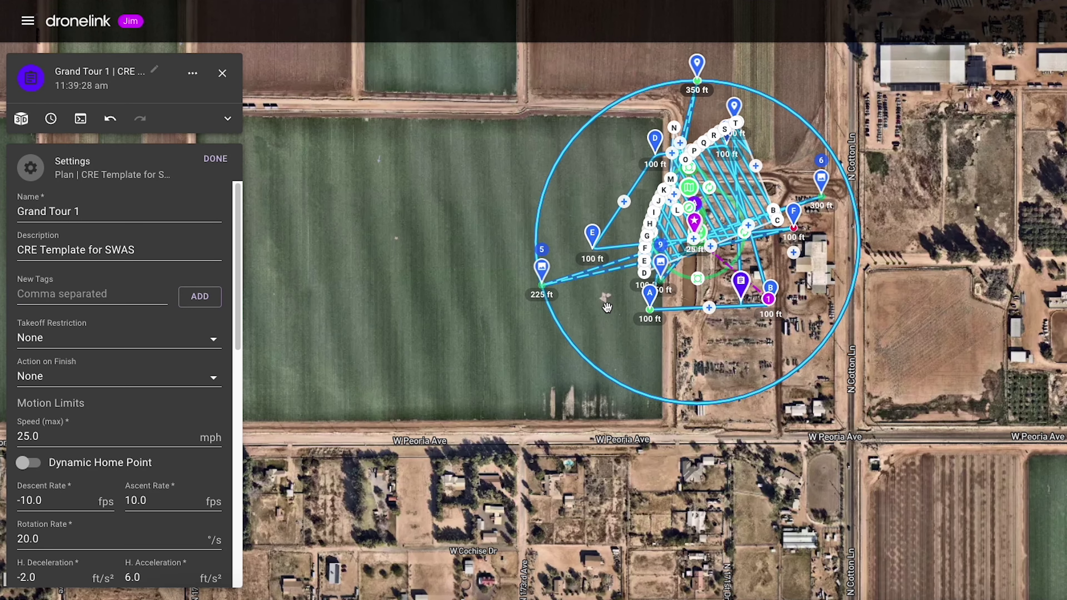
Step: Check the Map survey now covers 22.3 acres at 200 ft
left_click(214, 158)
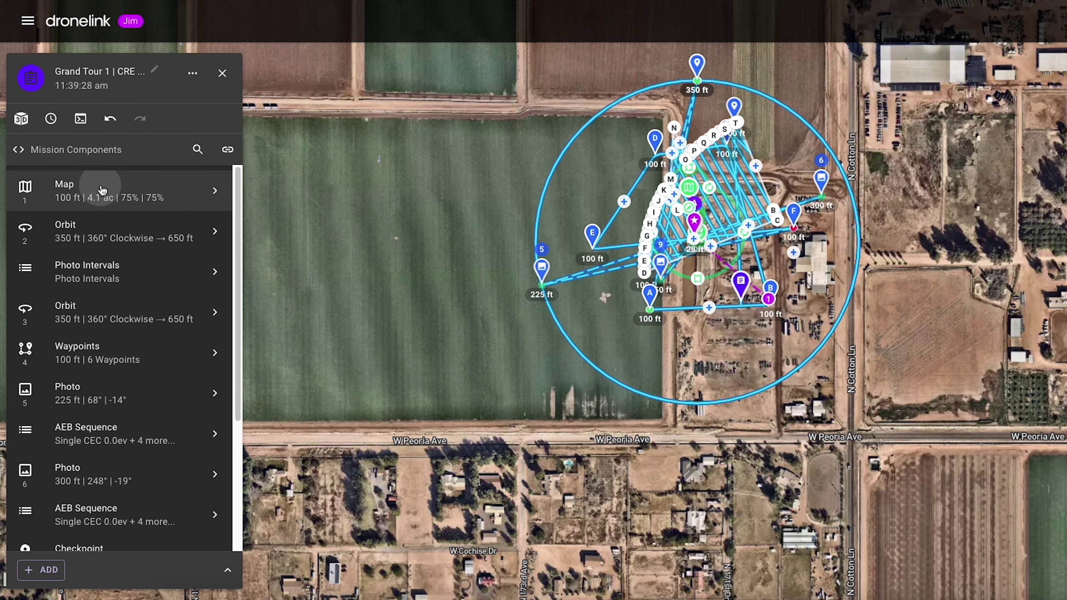
left_click(102, 190)
left_click(280, 110)
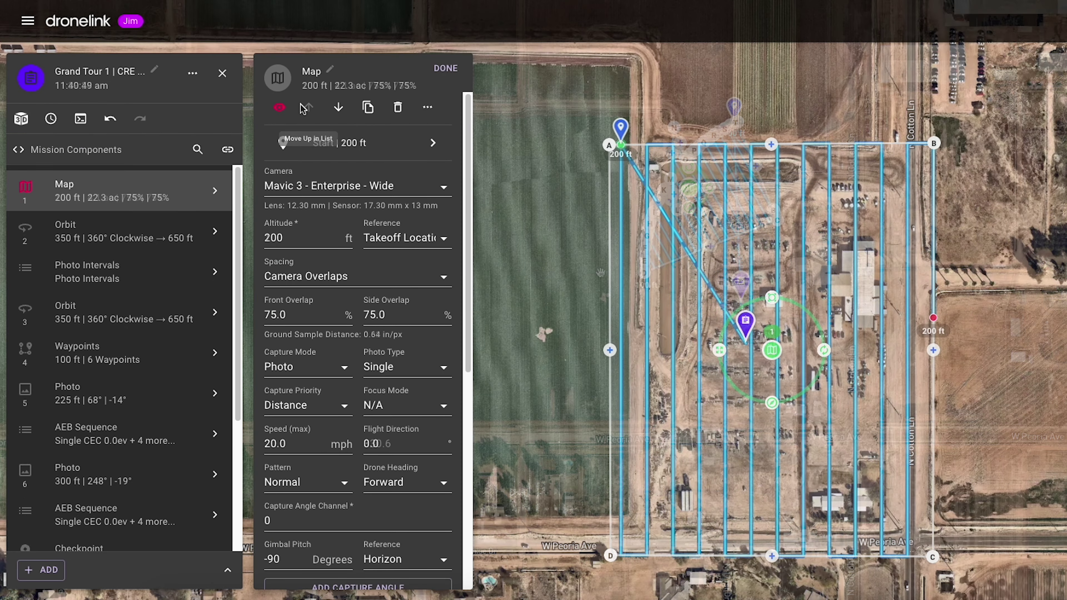
left_click(280, 110)
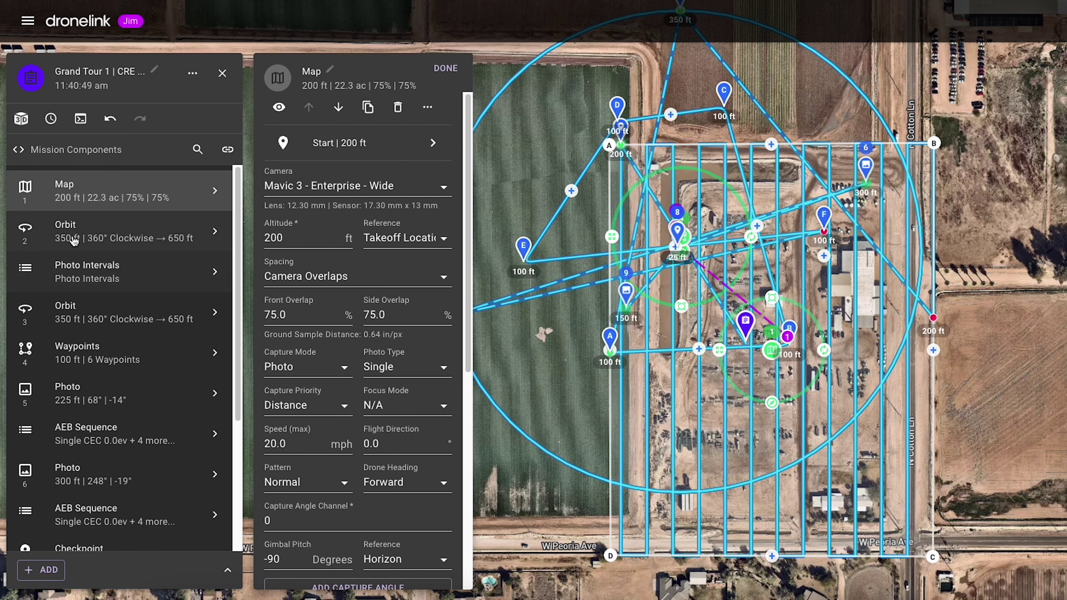
Step: Recentre the first Orbit over the new building site
left_click(102, 231)
left_click(277, 110)
mouse_move(679, 252)
left_mouse_down()
mouse_move(781, 326)
mouse_move(776, 349)
left_mouse_up()
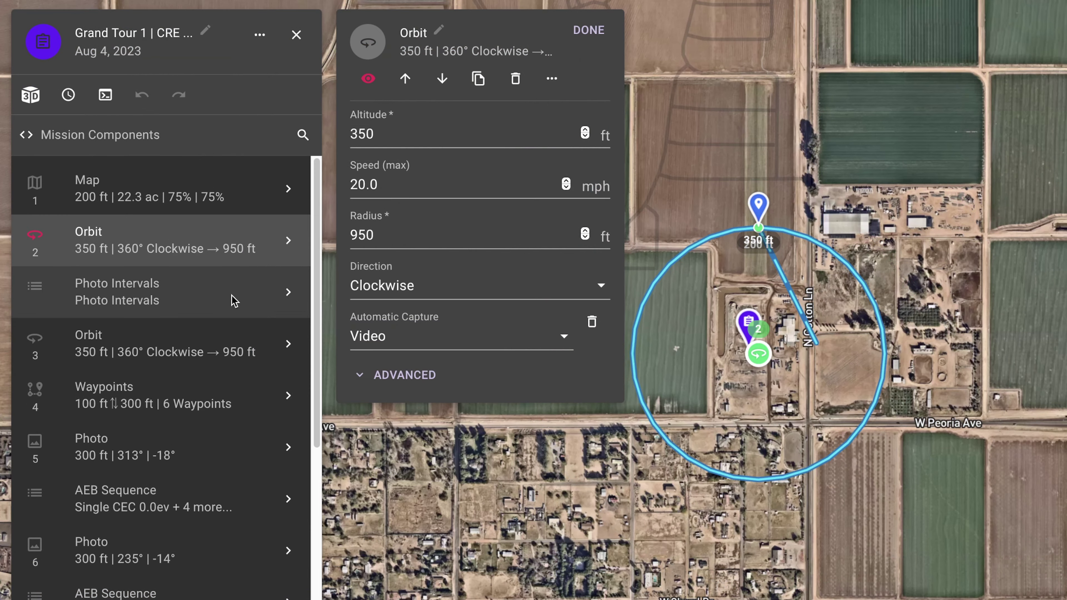
left_click(232, 301)
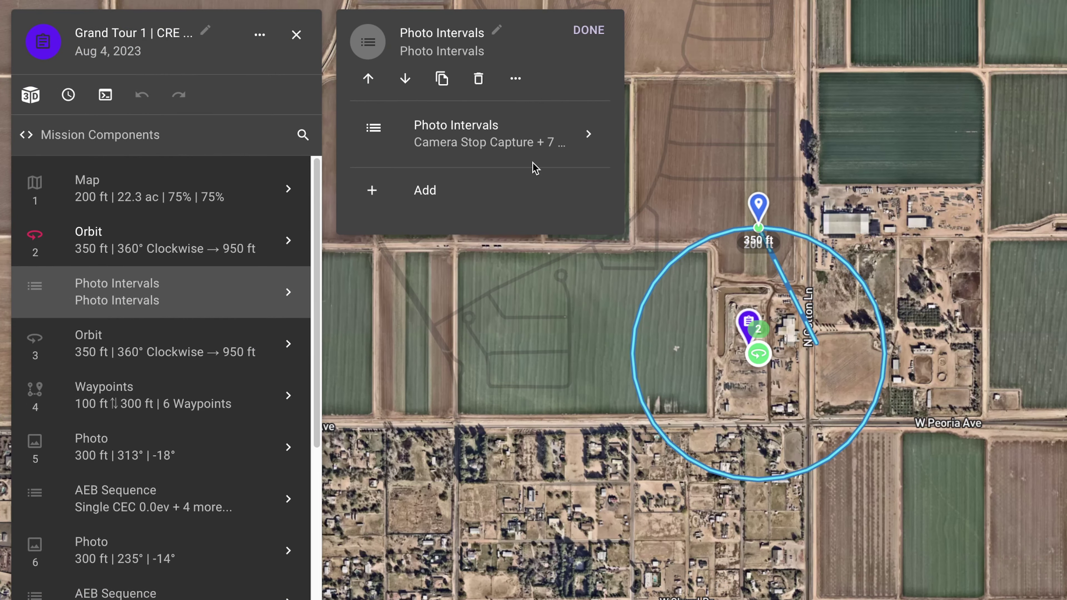
Step: Add a Drone Heading of 270° referenced to North at waypoint Delta
left_click(529, 142)
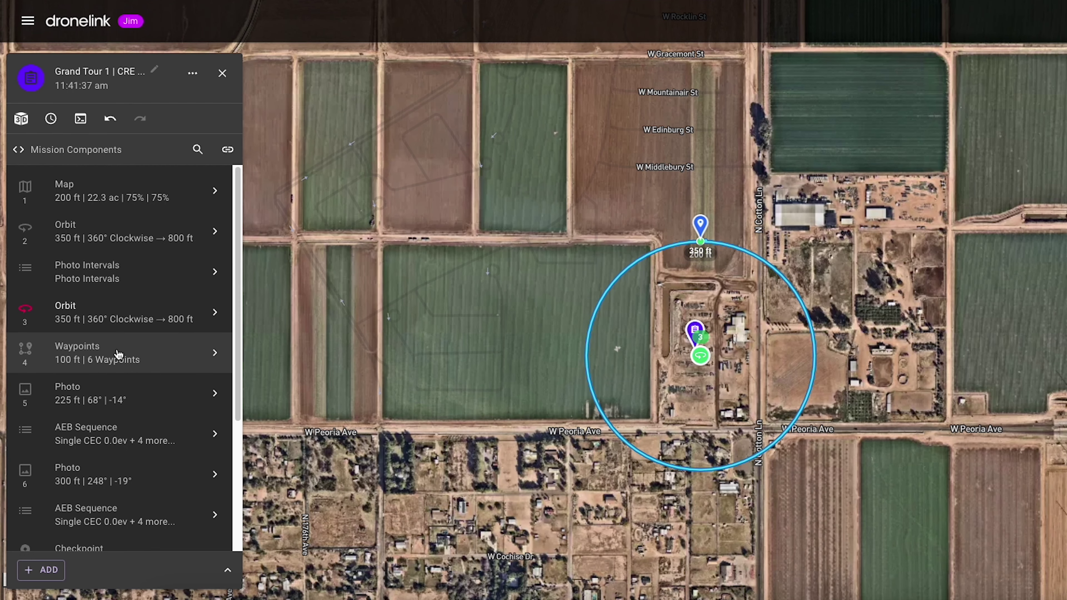
left_click(118, 354)
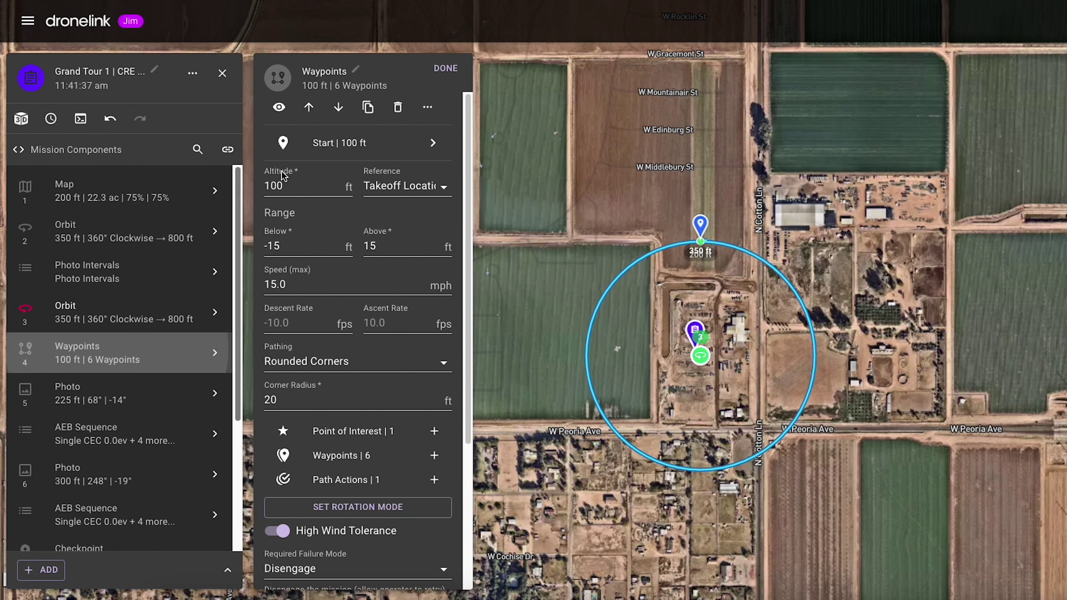
left_click(280, 107)
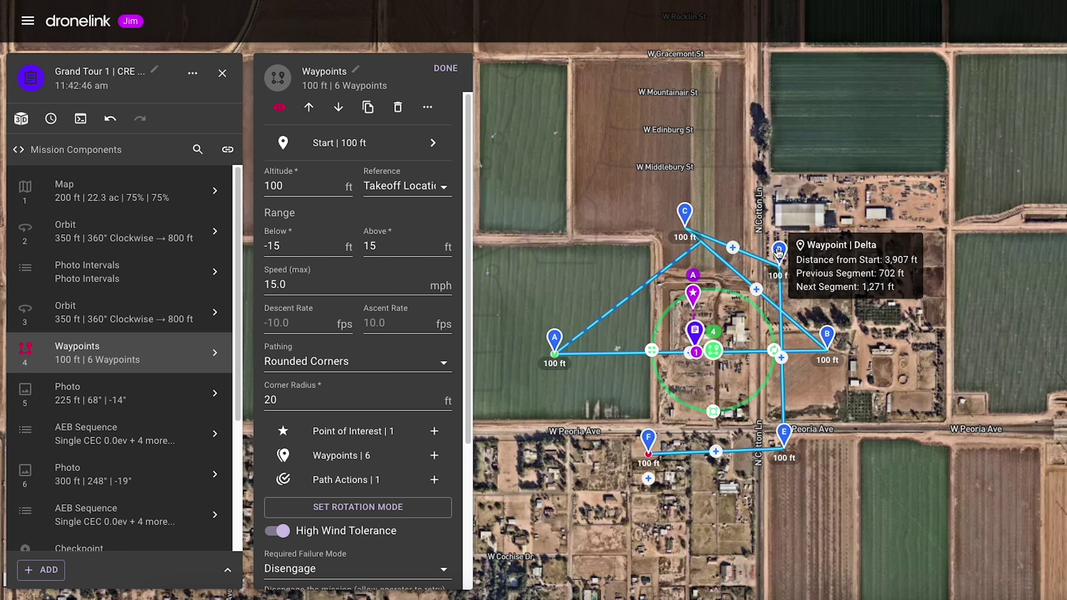
left_click(779, 253)
left_click(302, 385)
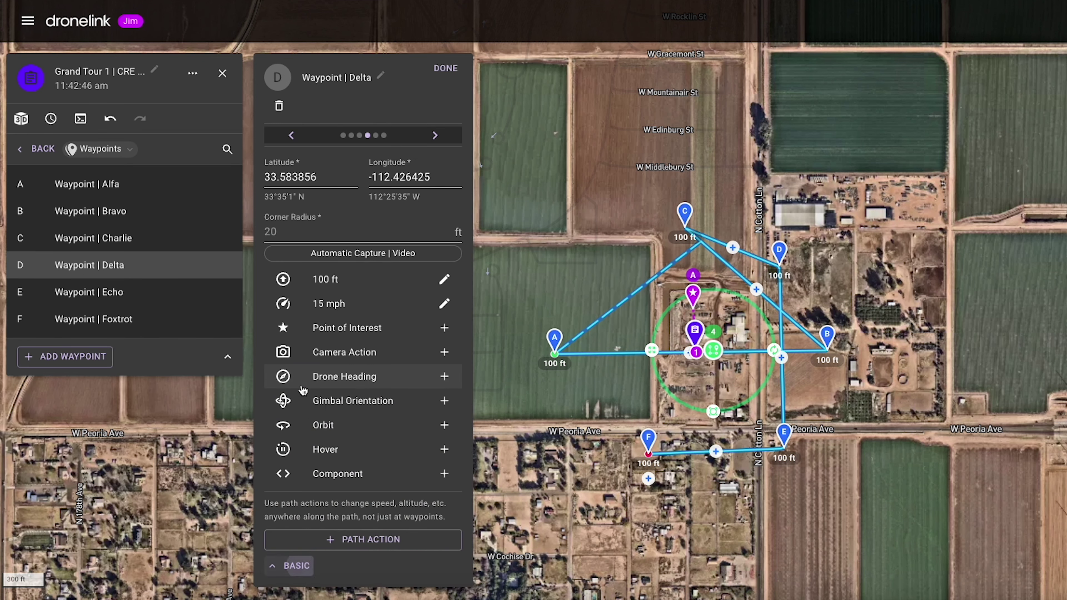
left_click(344, 379)
scroll(330, 305, "down", 1)
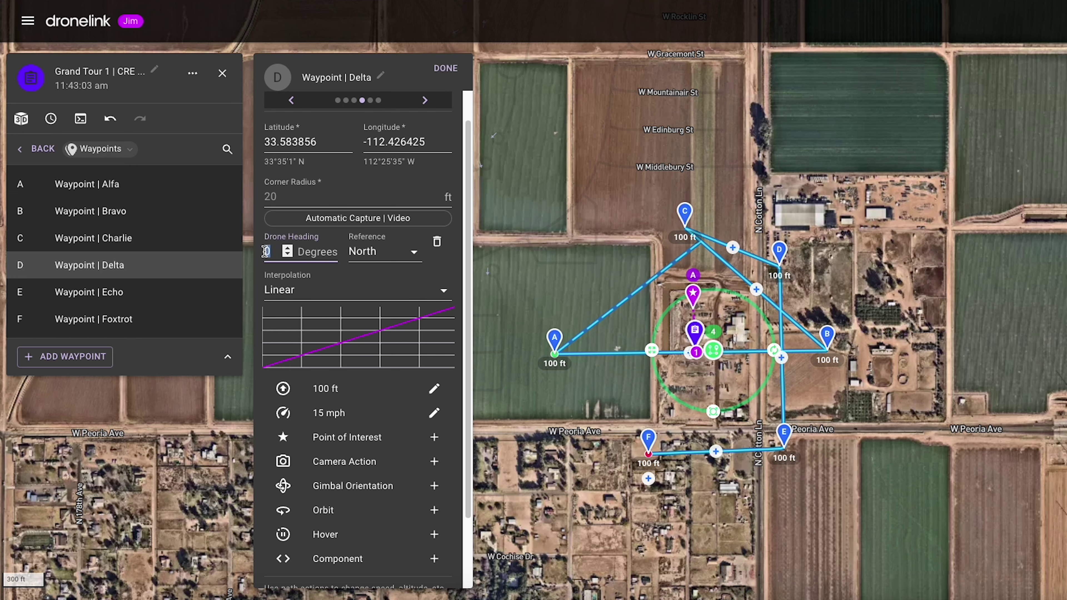
left_click(443, 74)
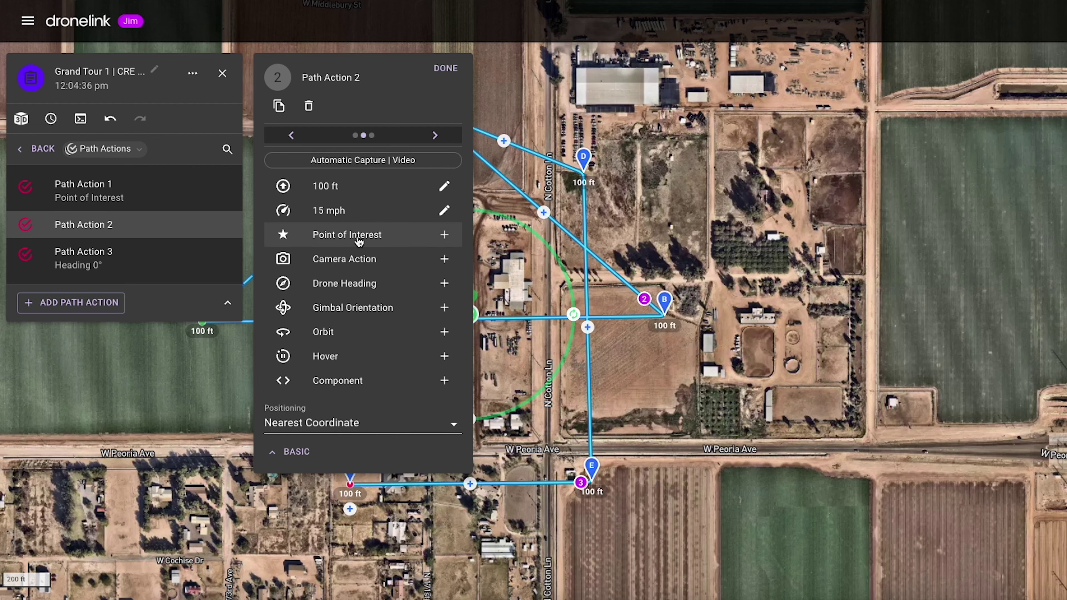
Step: Create a new point of interest for Path Action 2, placed at the star on the map
left_click(355, 240)
left_click(354, 240)
left_click(463, 343)
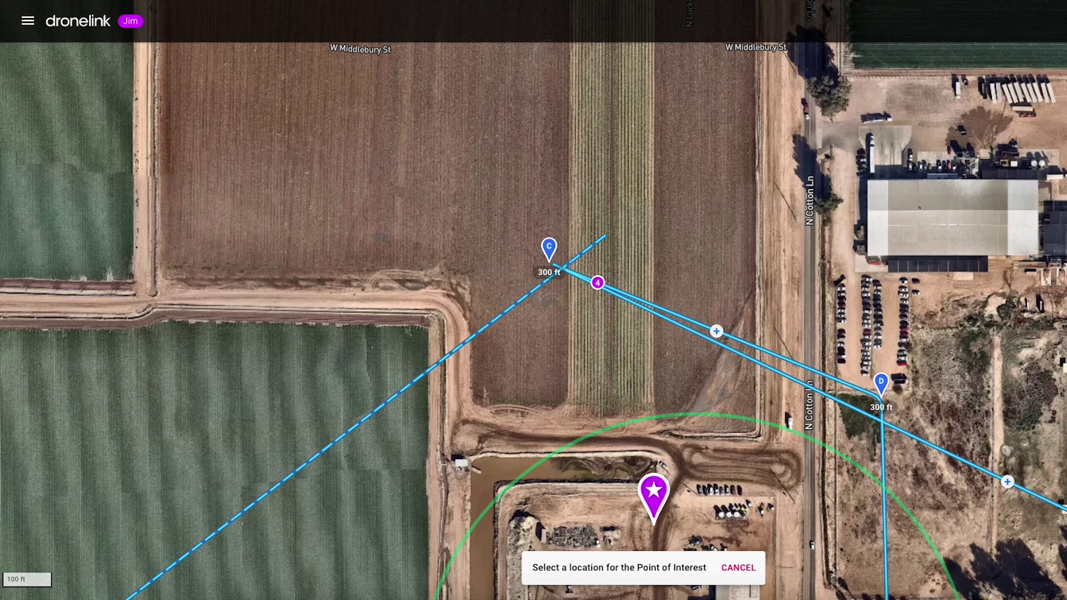
left_click(654, 521)
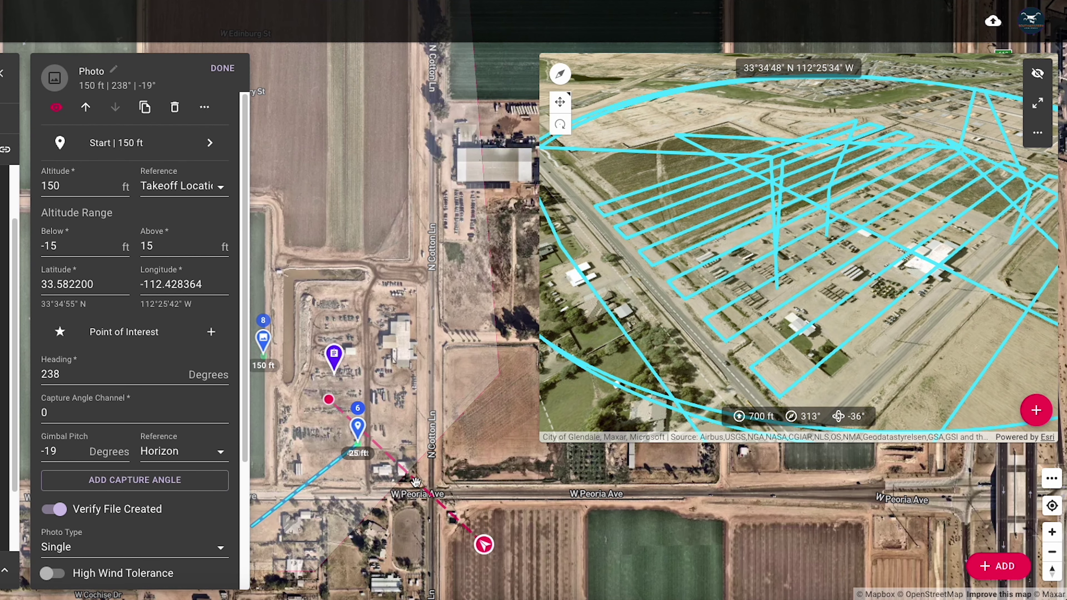
Step: Reposition the virtual drone, set its pitch to -18, and add a Photo shot there
left_click_drag(484, 546, 504, 533)
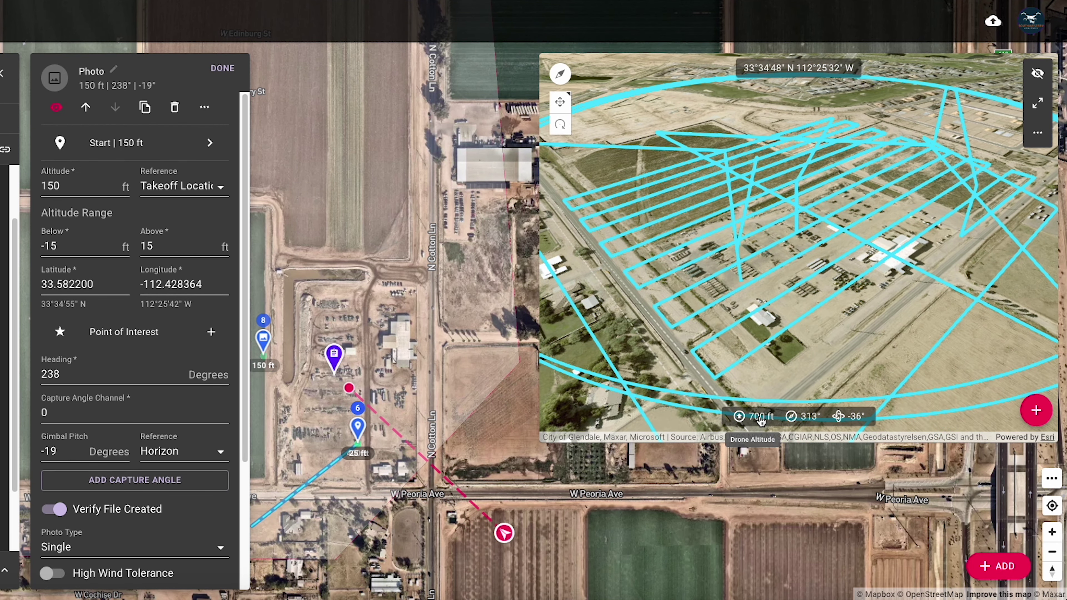
left_click(758, 417)
left_click(755, 515)
type("-18")
key("Return")
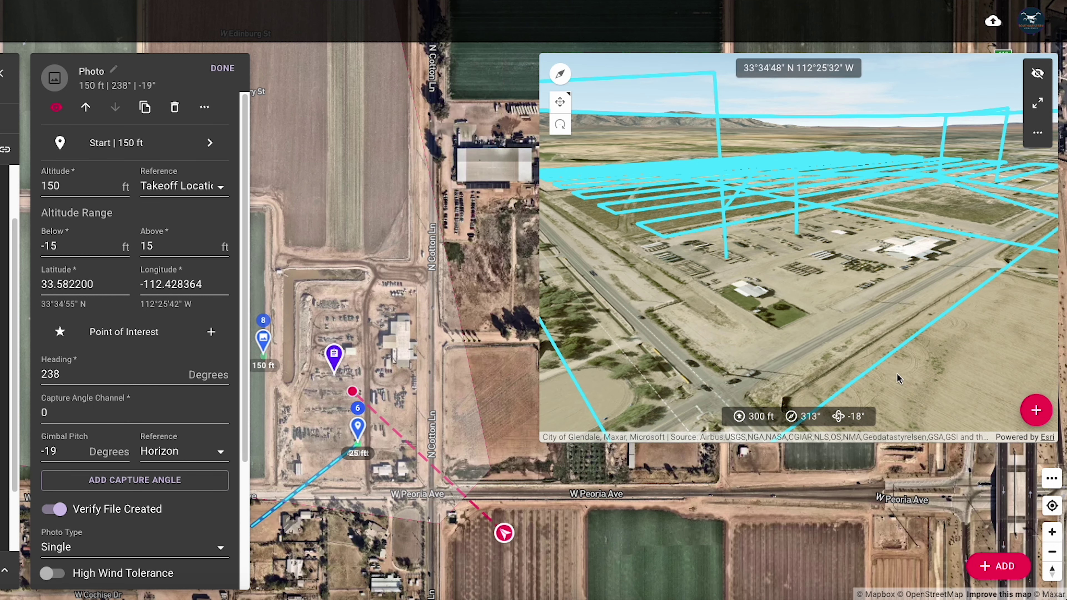
left_click(1034, 411)
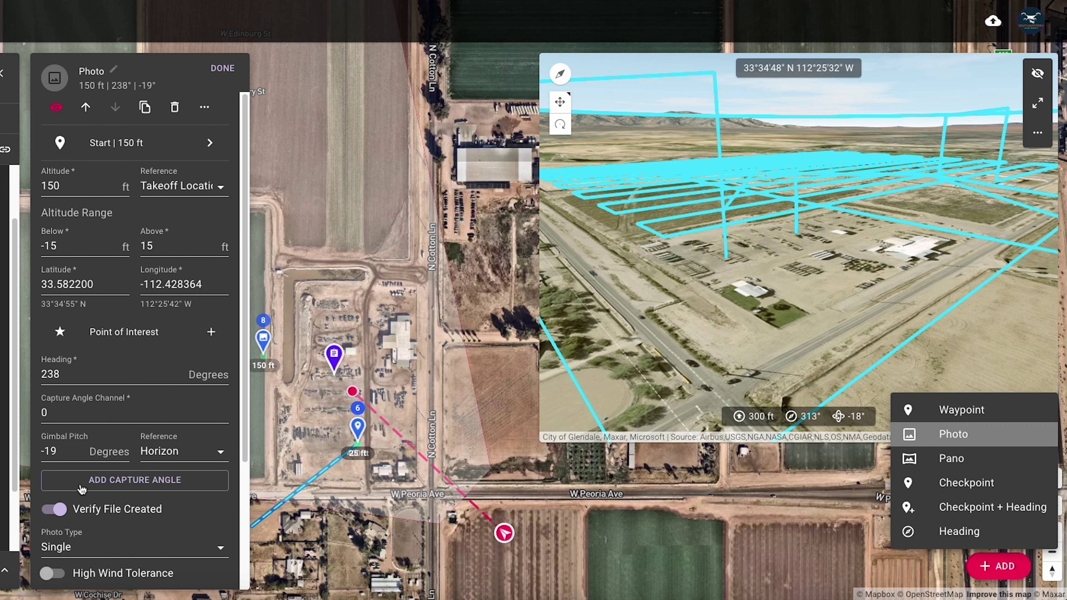
left_click(950, 434)
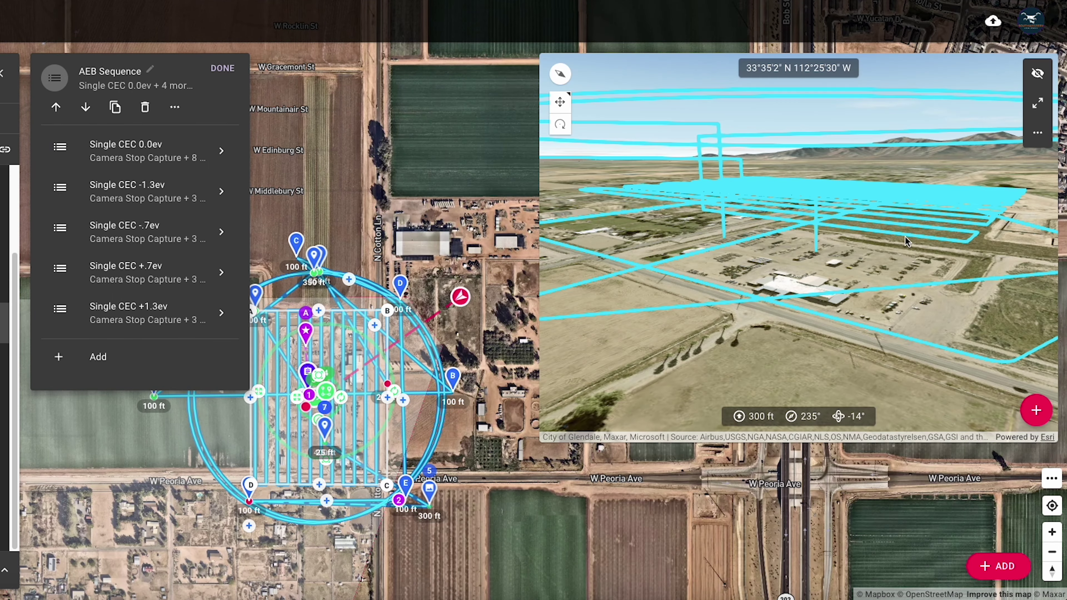
Step: Expand the AEB Sequence and inspect its Single CEC 0.0ev step
left_click(1035, 409)
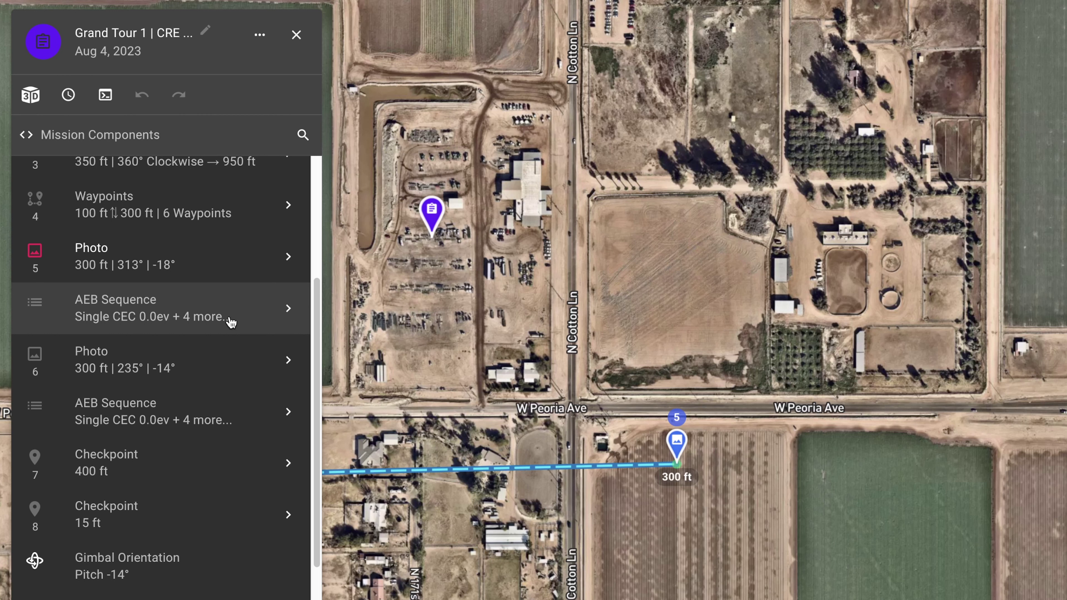
left_click(294, 316)
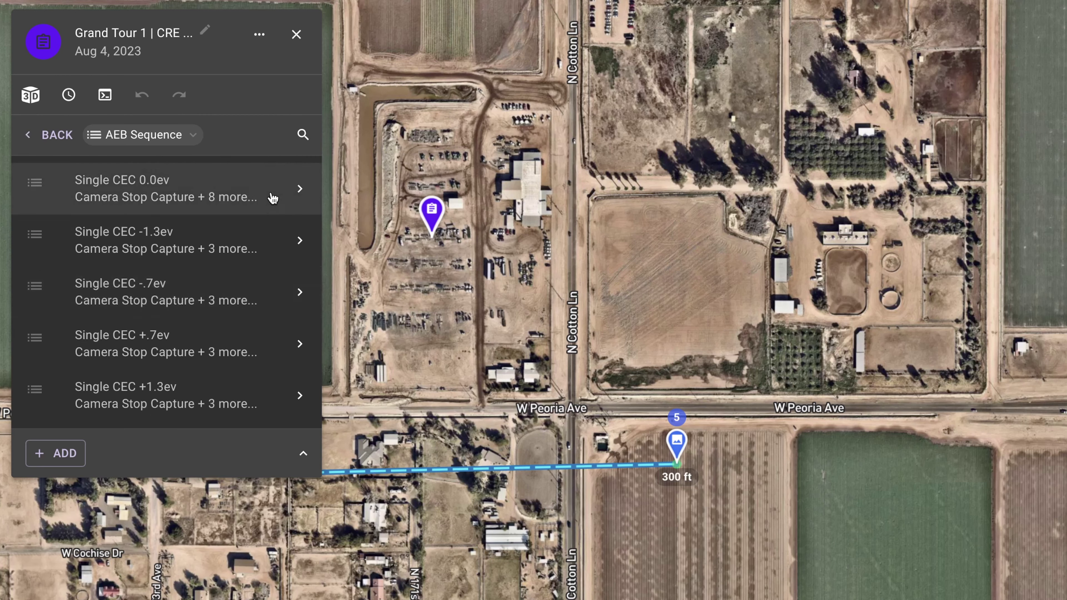
left_click(288, 194)
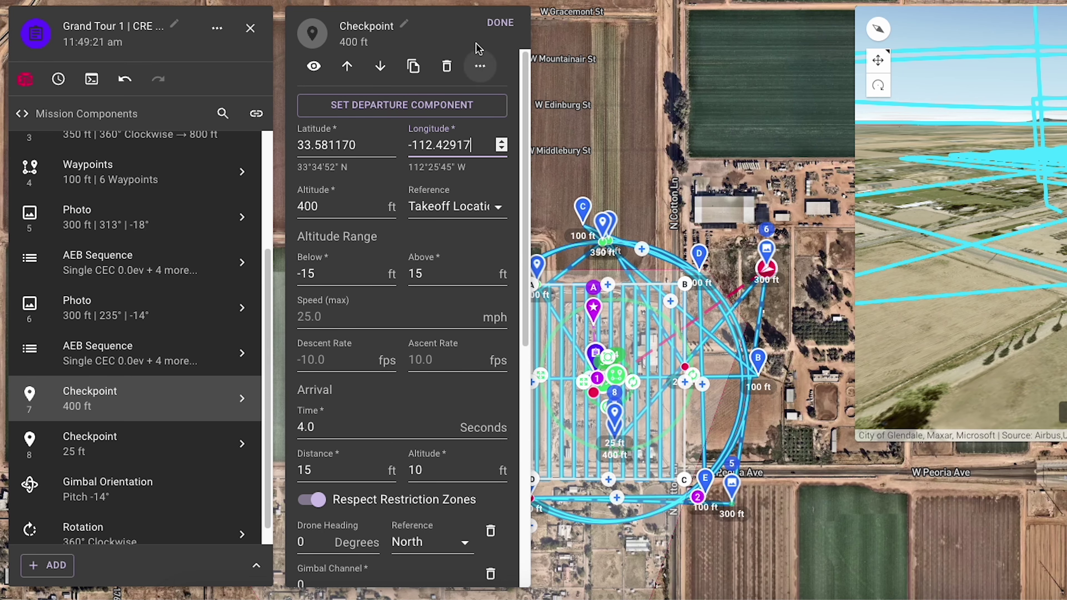
Step: Open the 25 ft Checkpoint 8 before running the mission
left_click(114, 439)
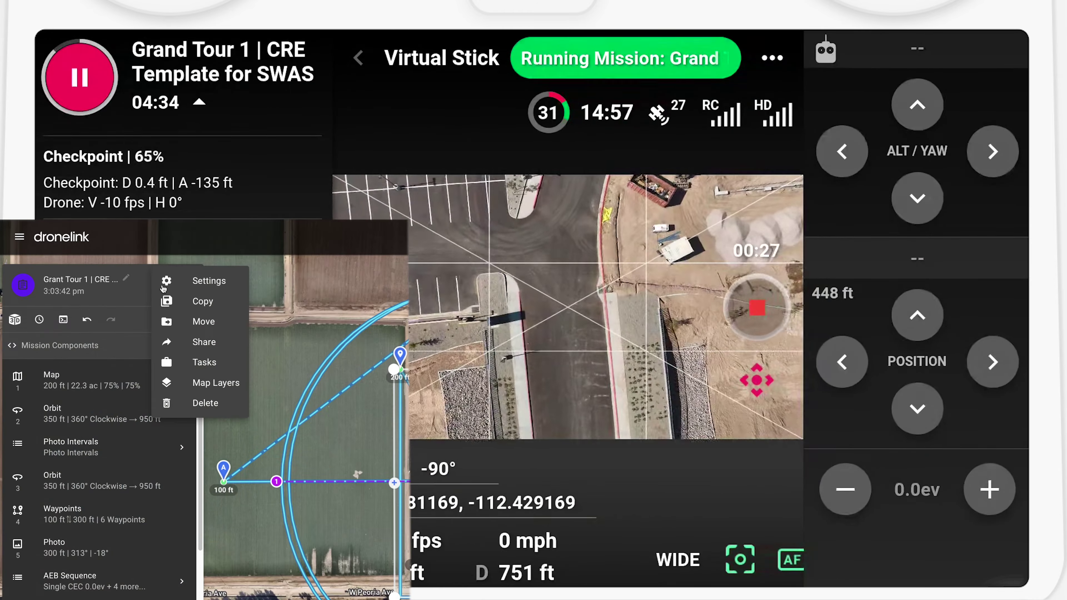
Step: Review the advanced mission settings, leaving the option at No
left_click(227, 284)
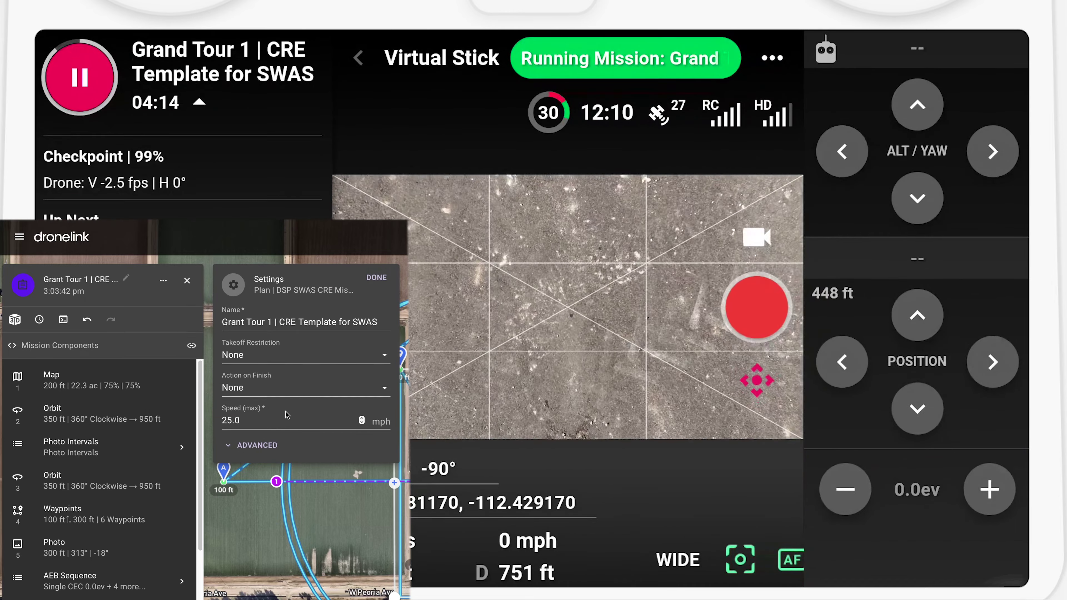
left_click(256, 445)
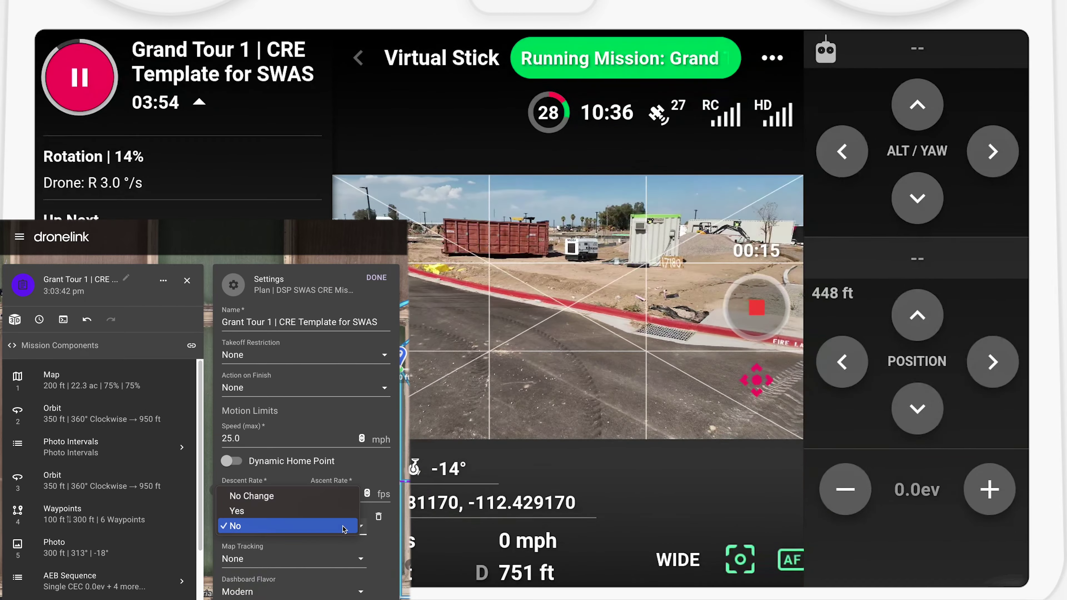
left_click(343, 521)
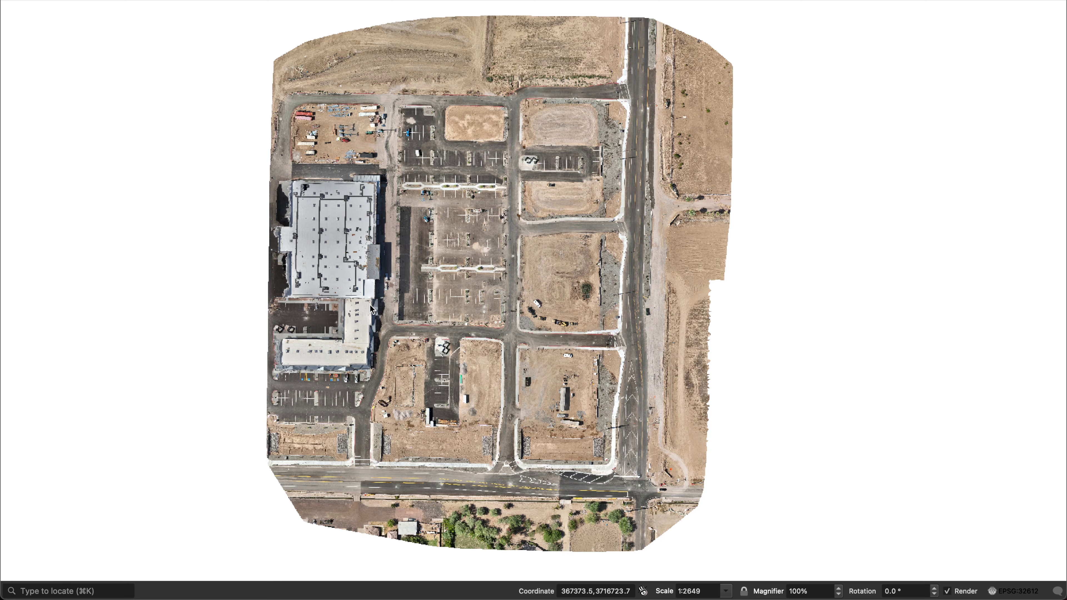
Step: Pan across the roof orthomosaic, then delete unwanted clips from the Final Cut storyline
scroll(372, 274, "up", 5)
left_click_drag(343, 240, 527, 387)
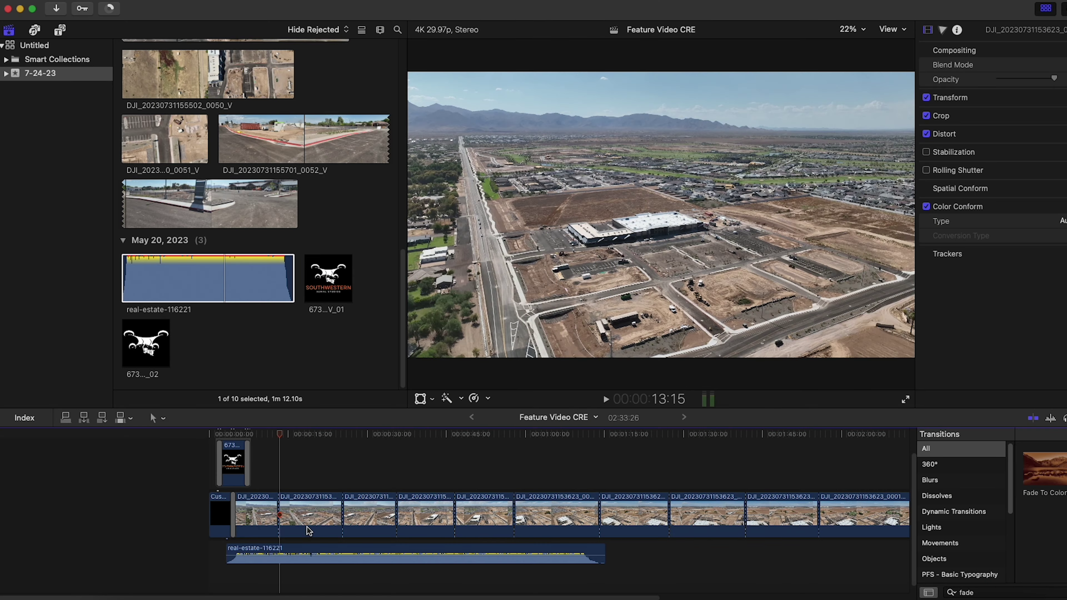
left_click(365, 515)
key("Delete")
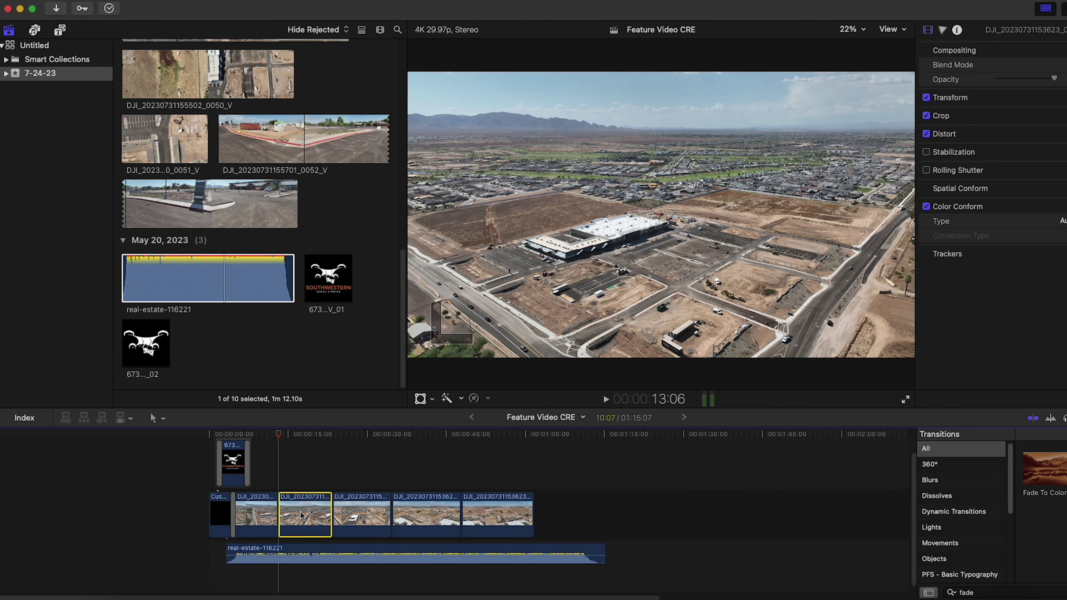
key("space")
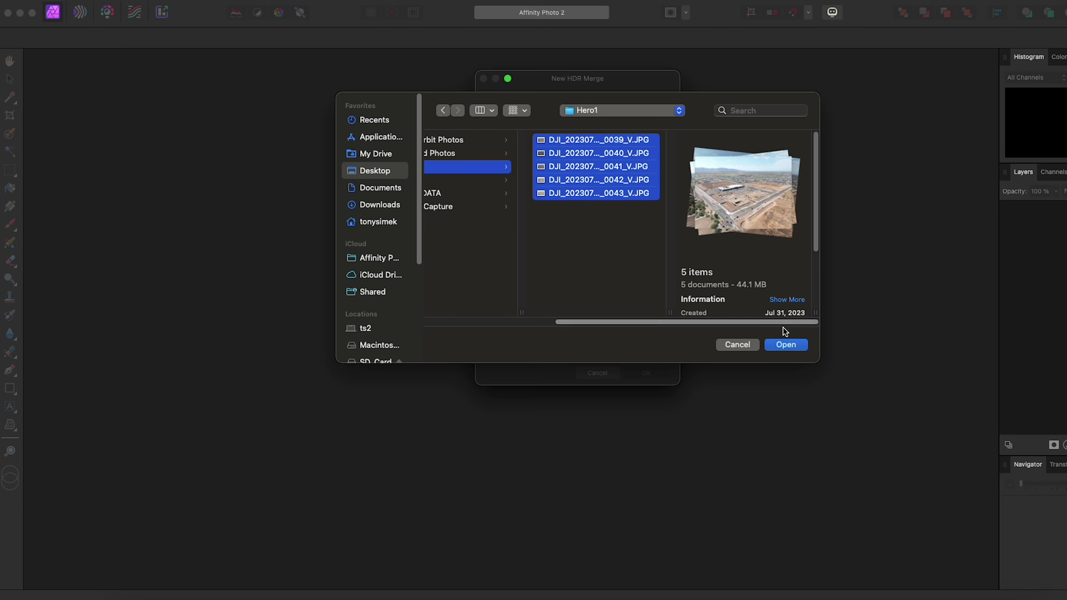
Step: HDR-merge the bracketed photos with Affinity's Detailed preset, then open Drive's Ground Photos folder
left_click(789, 343)
left_click(638, 373)
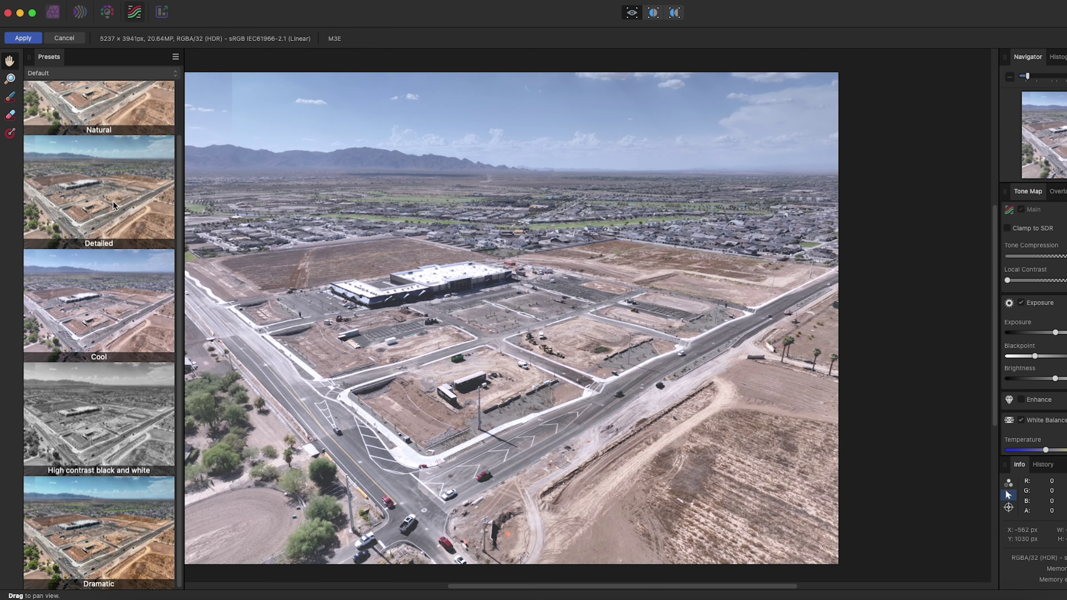
left_click(112, 202)
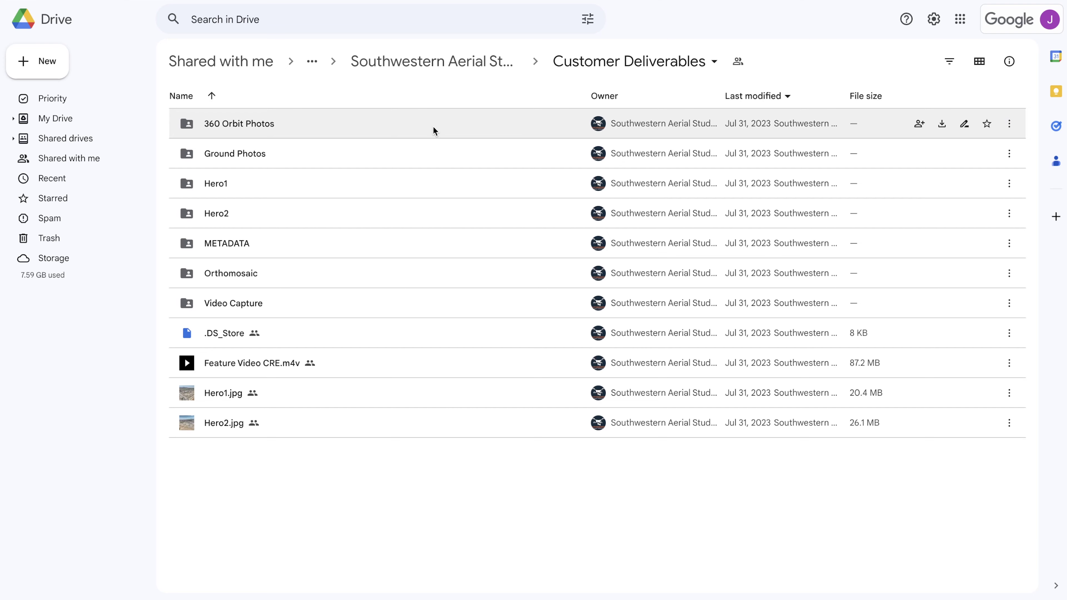
left_click(431, 151)
double_click(431, 151)
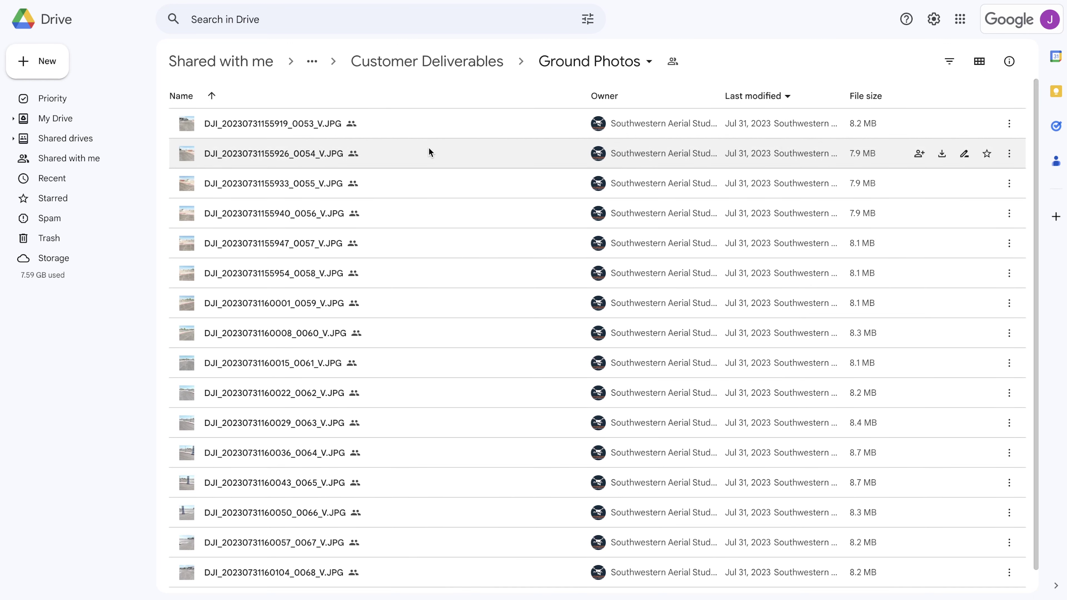